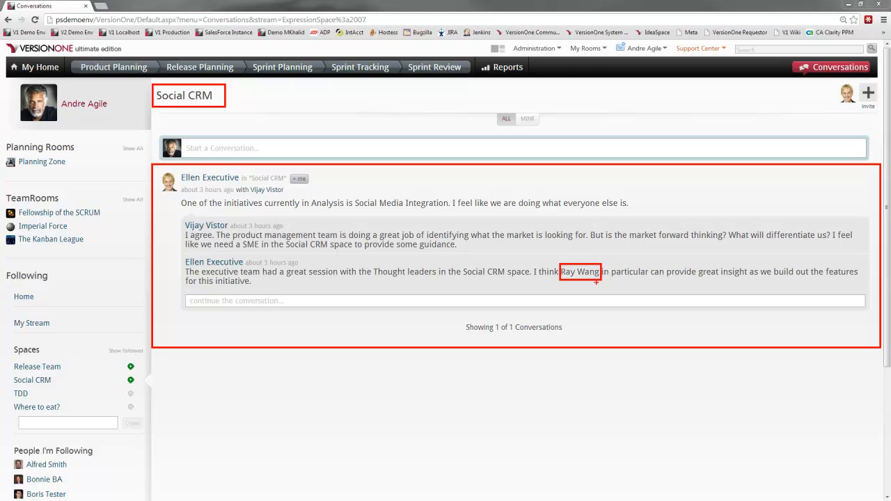
click(261, 300)
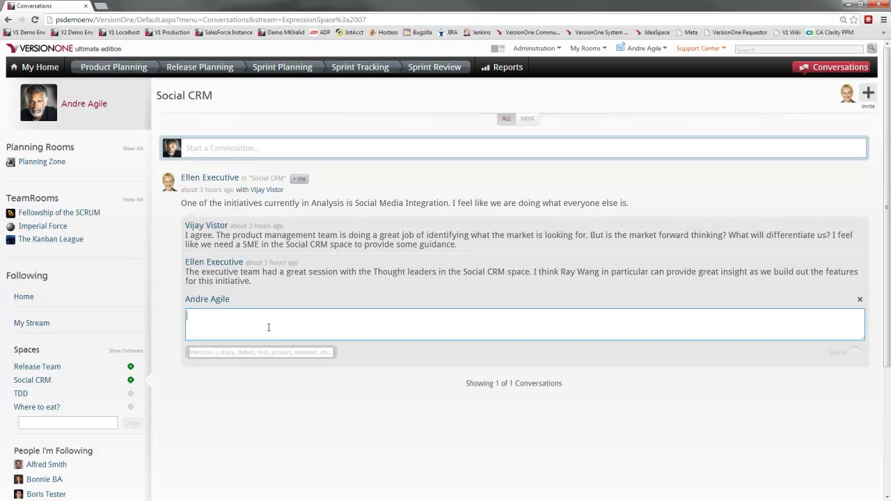
text(I agrer)
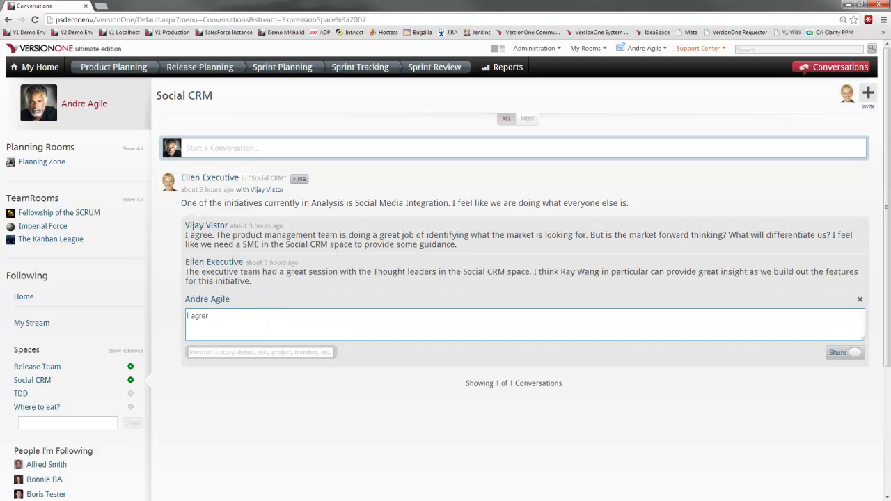
text(e with you.)
text(  Ray anut)
key(BackSpace)
key(BackSpace)
text(ything to ad)
text(d?)
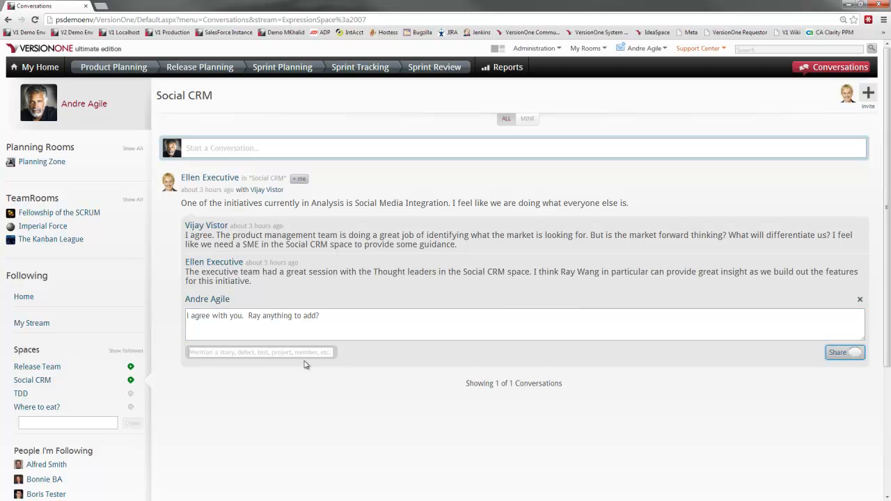
click(305, 352)
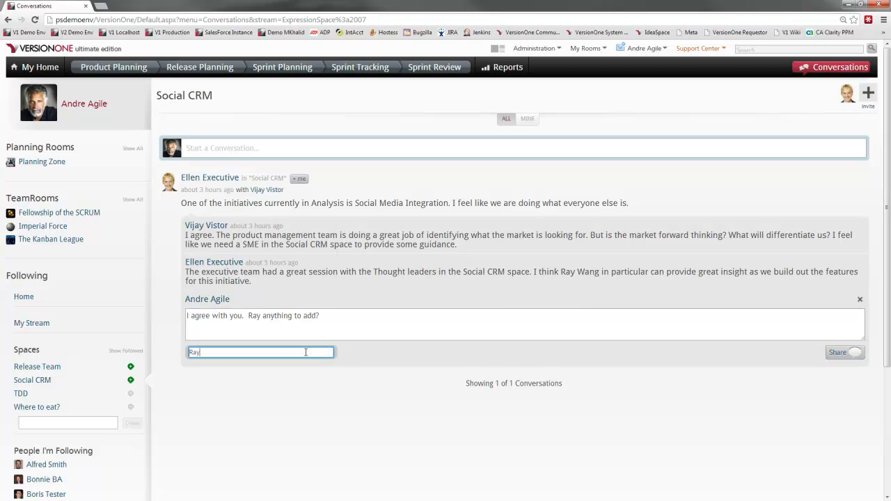
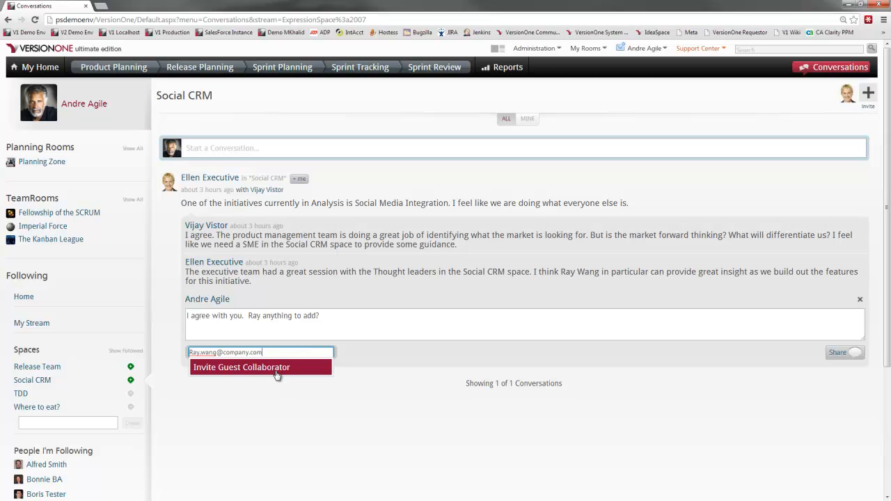
click(277, 371)
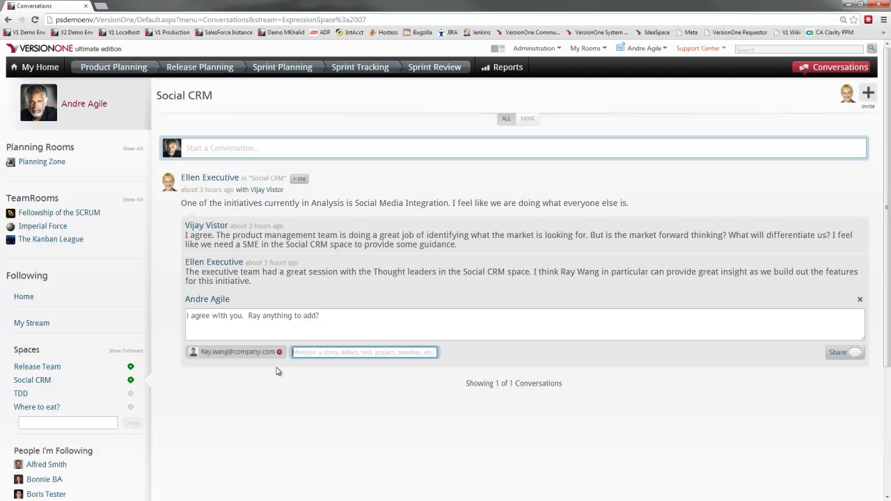
click(838, 353)
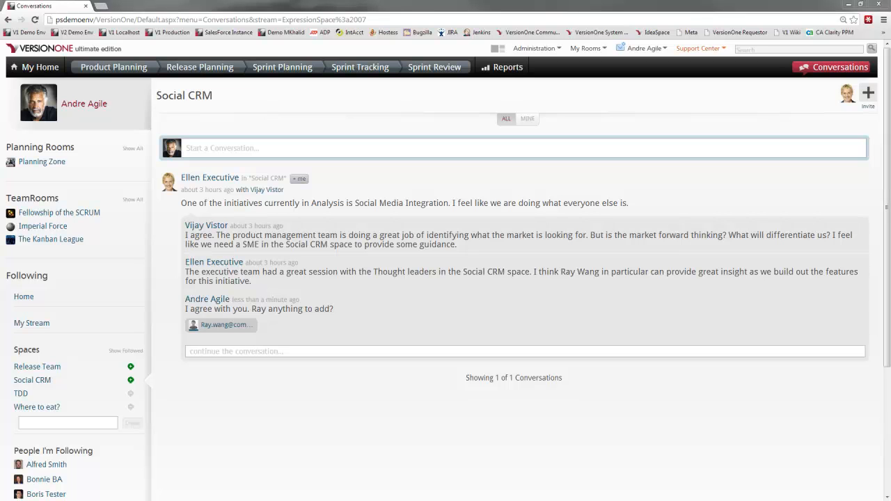
key(ctrl+shift+n)
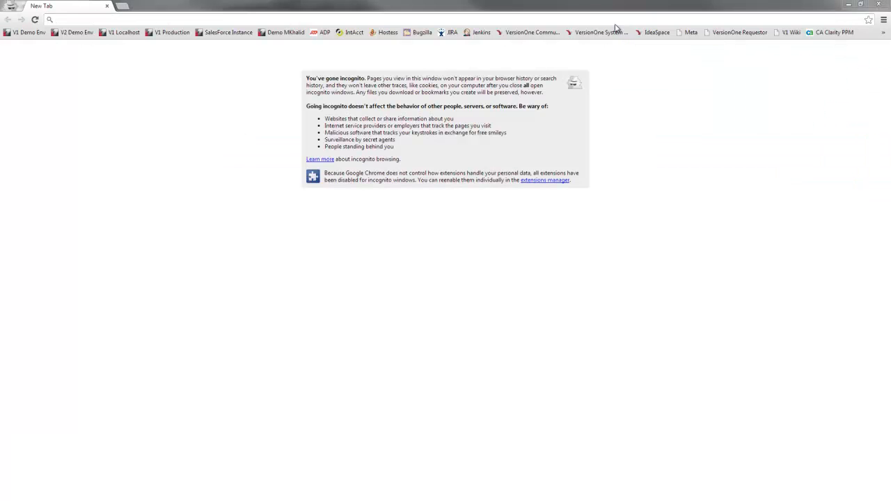
click(882, 32)
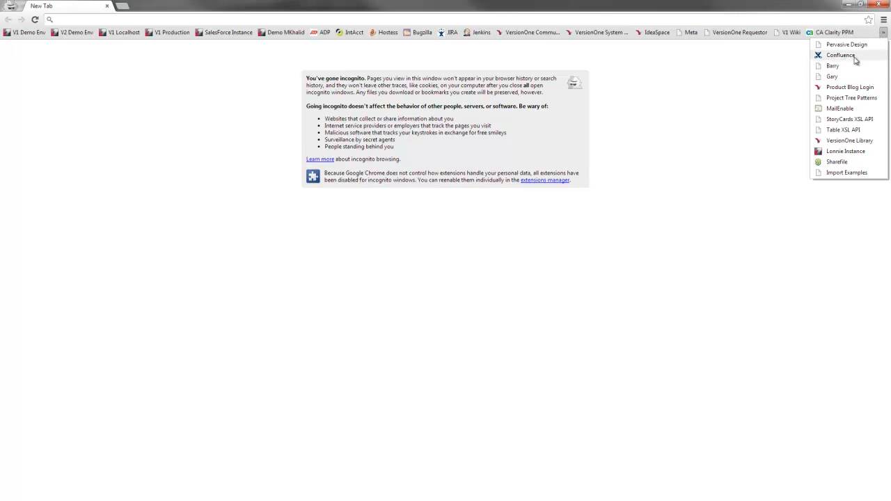
click(840, 109)
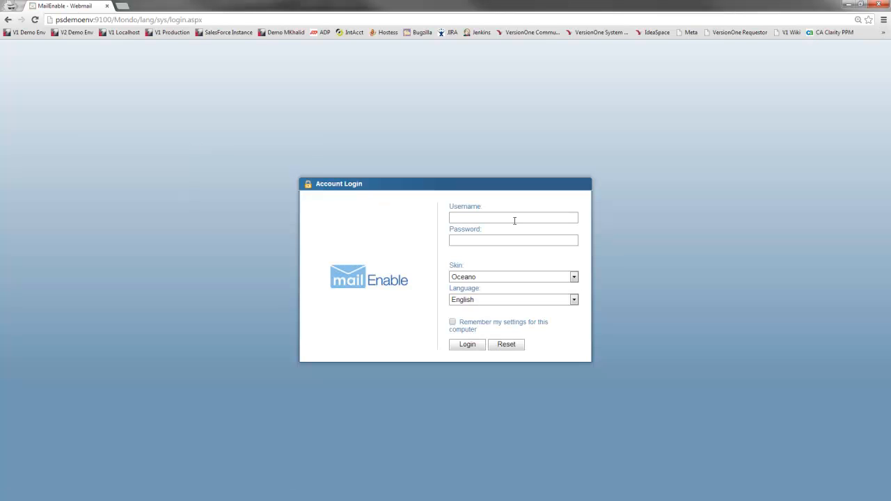
text(••)
key(Return)
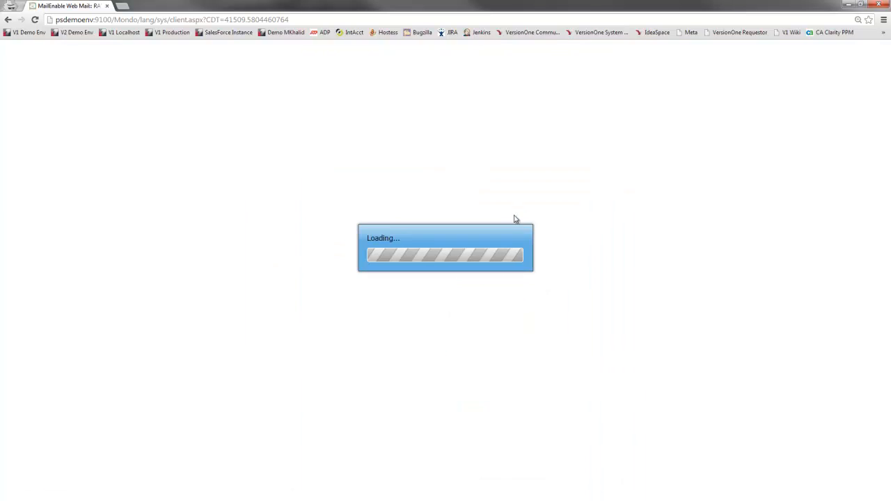
click(170, 155)
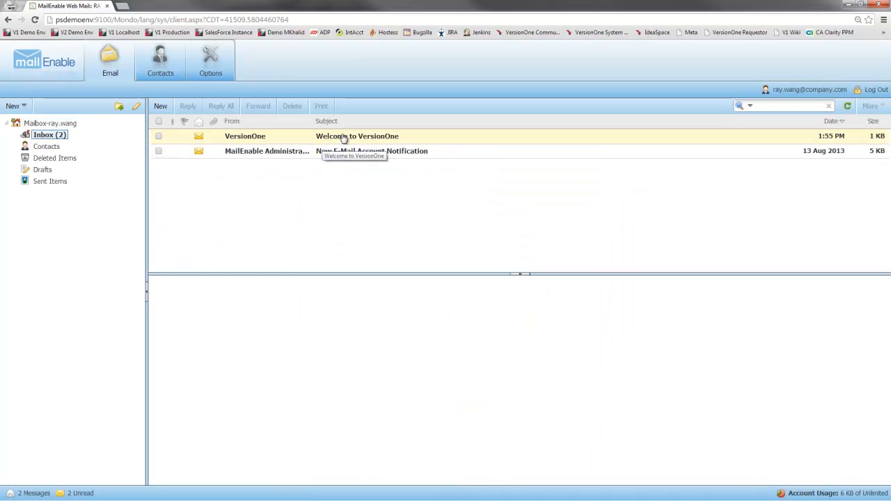
click(344, 136)
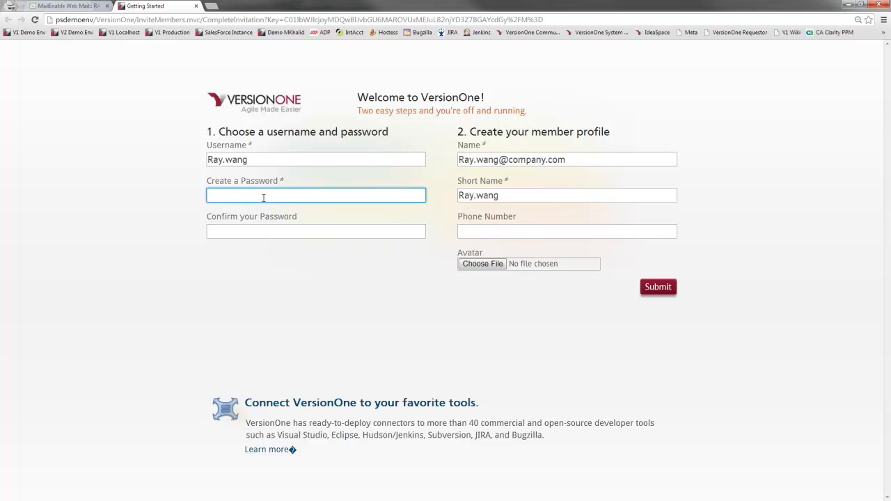
text(•••)
key(Tab)
text(•••)
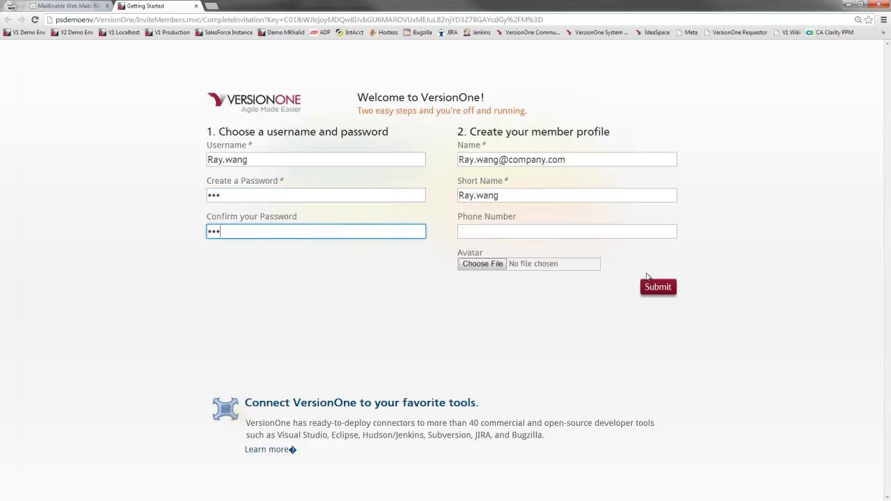
click(658, 287)
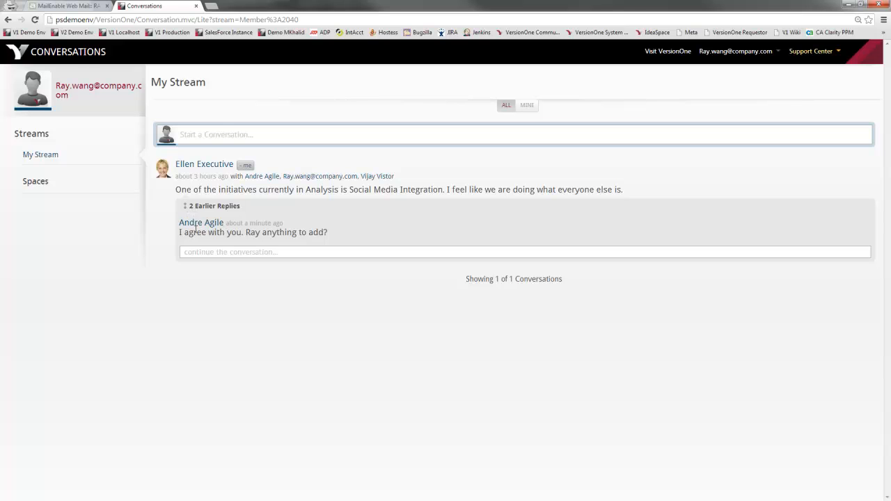
Expand the earlier replies and draft Ray's reply about talking during lunch.
click(219, 207)
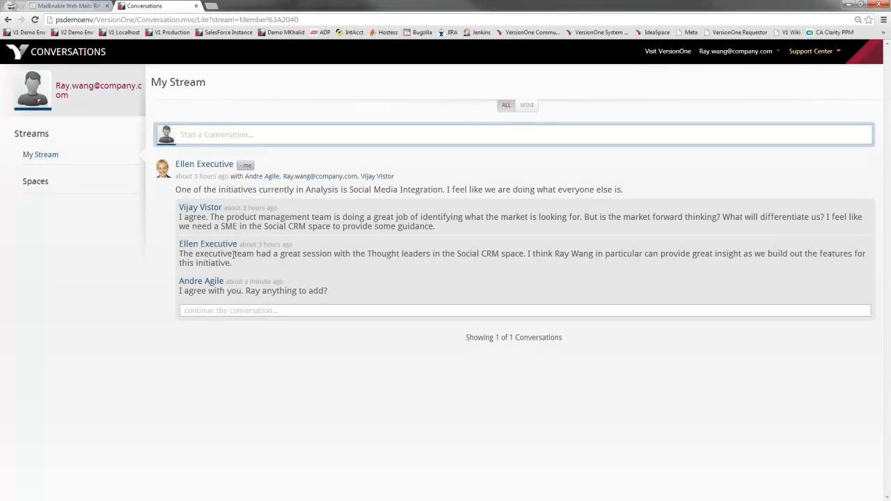
click(271, 311)
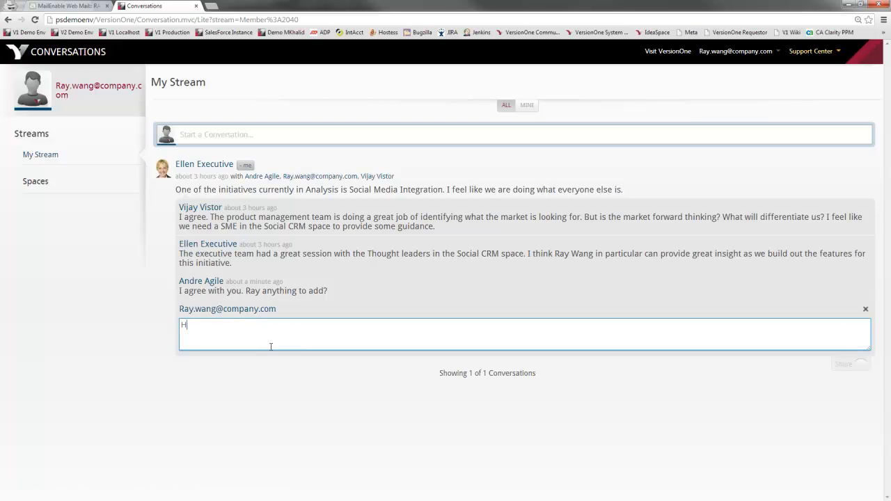
text(Happy to be here let's atalk)
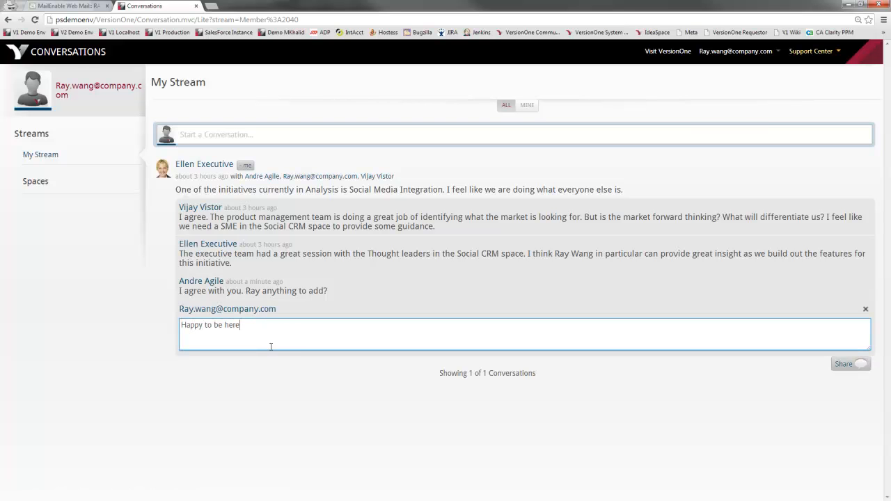
text( about this )
text(durin)
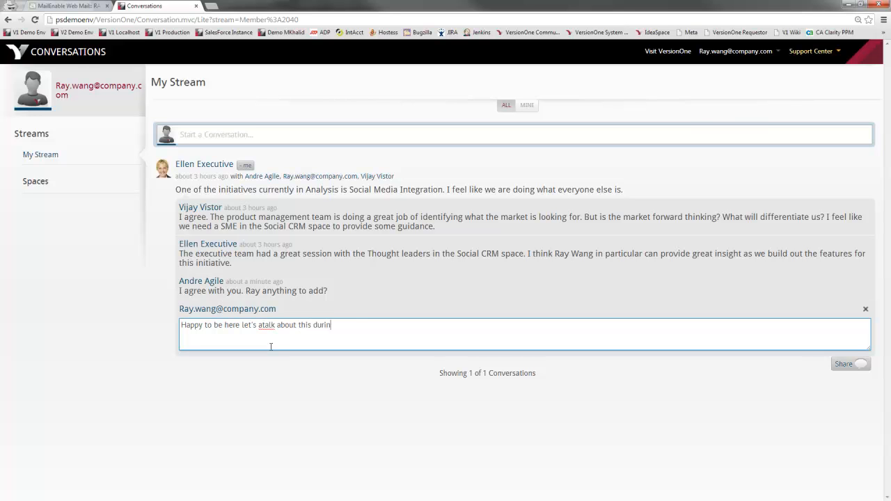
text(g lunch.)
key(BackSpace)
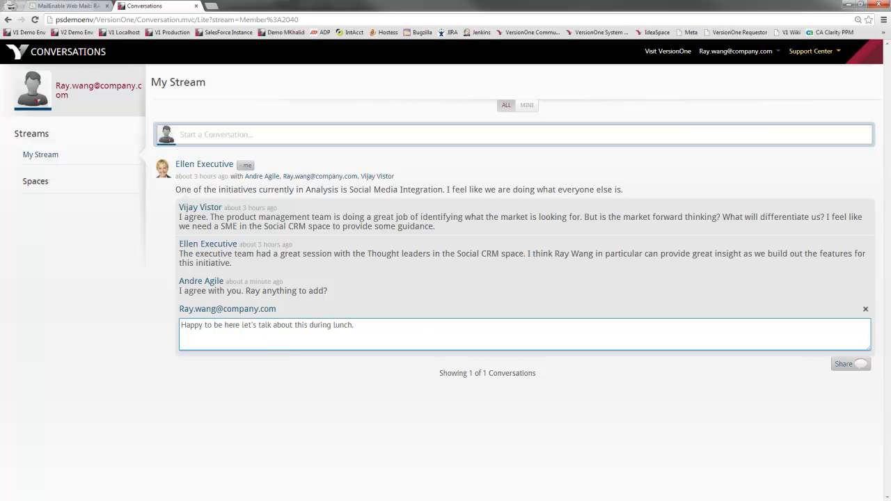
Share Ray's lunch reply and show it in Andre Agile's Social CRM thread with all 3 earlier replies expanded.
click(844, 364)
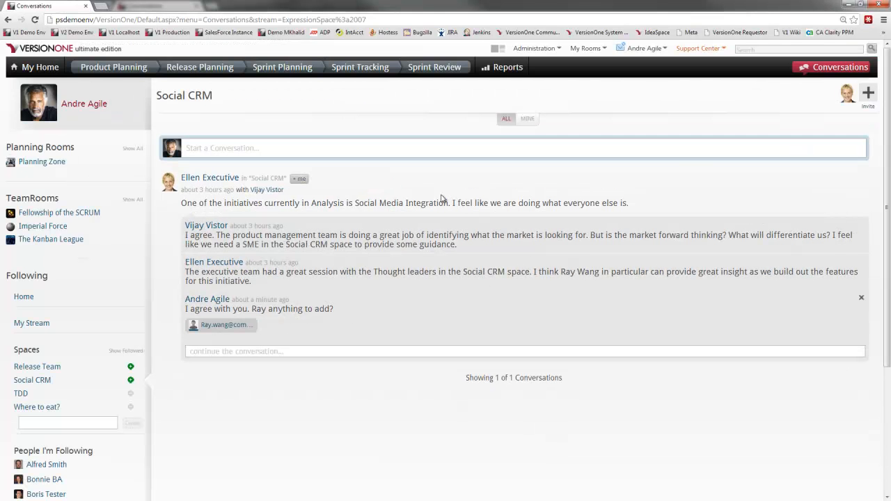
key(F5)
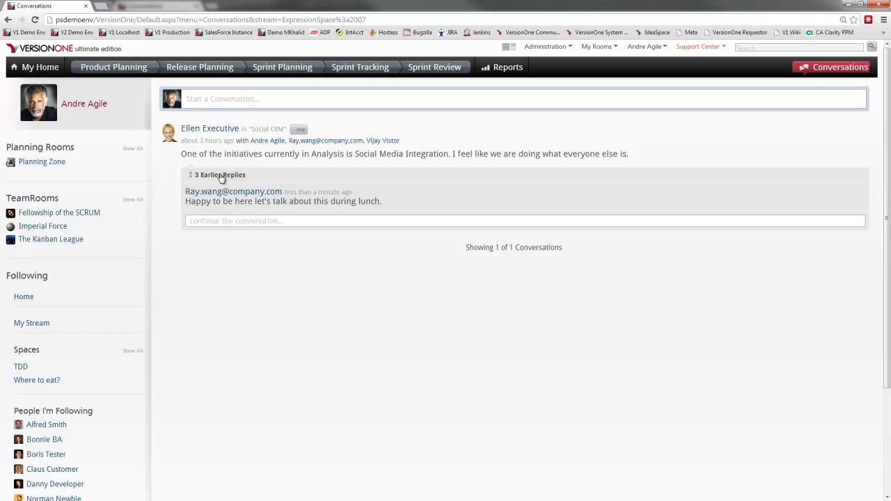
click(220, 175)
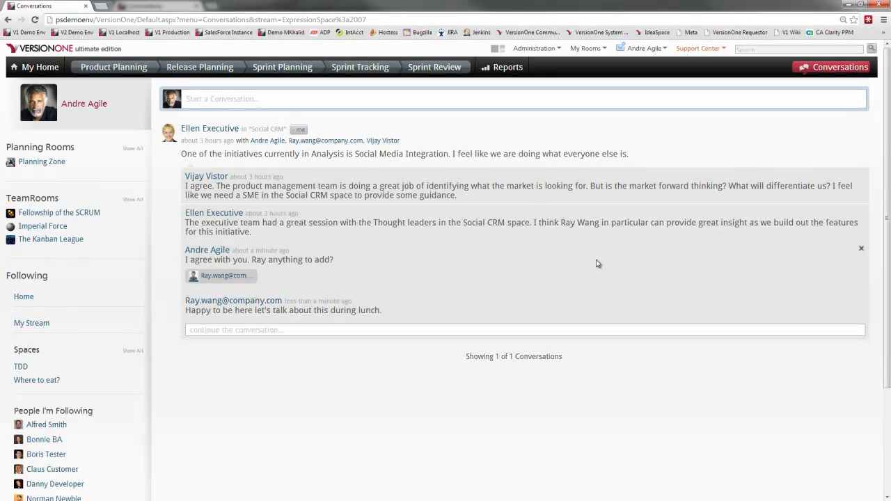